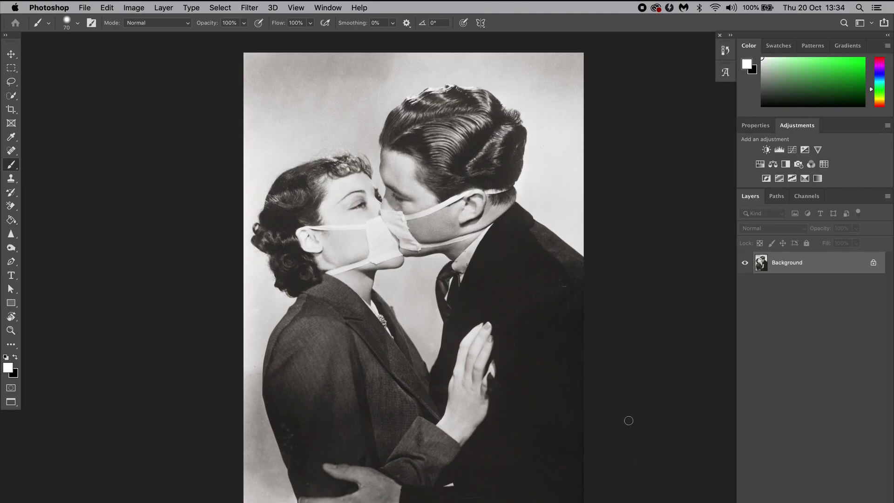
Unlock the Background layer as Layer 0 and desaturate the photo to greyscale
click(875, 264)
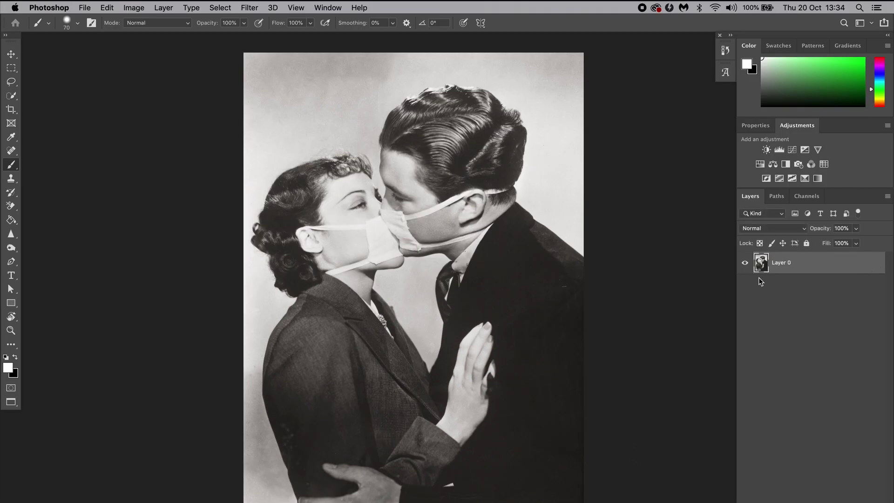
click(135, 7)
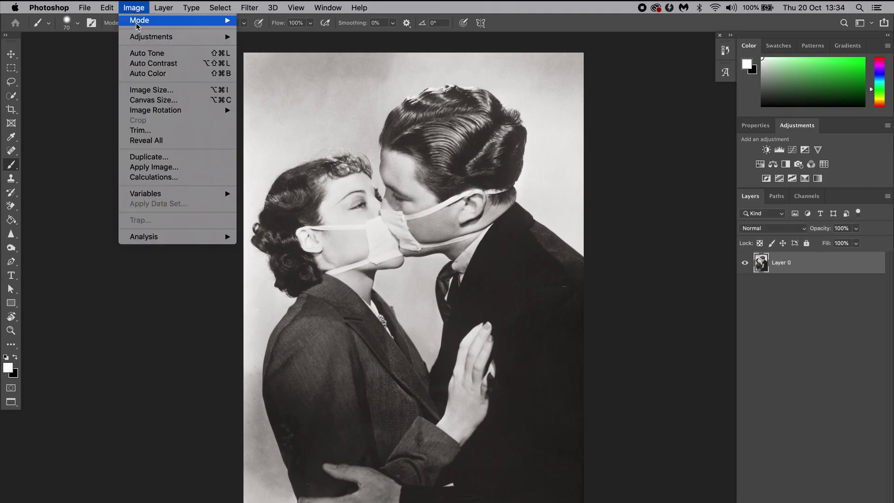
mouse_move(190, 41)
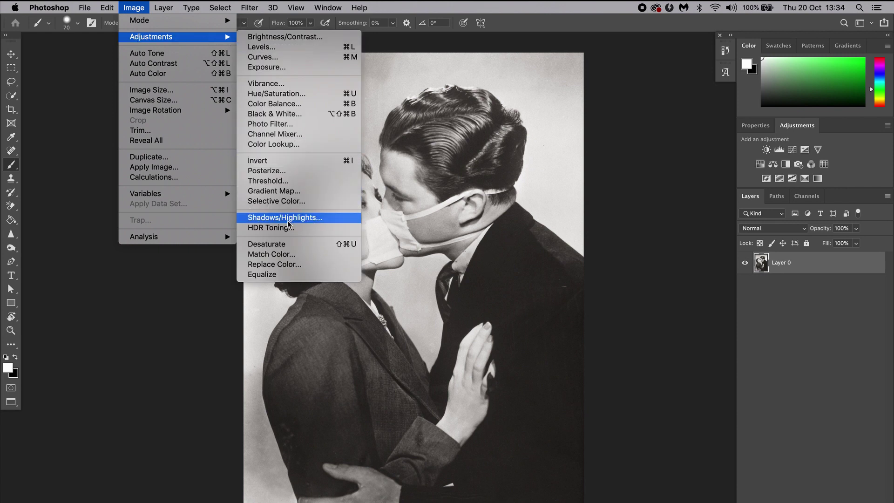
click(285, 245)
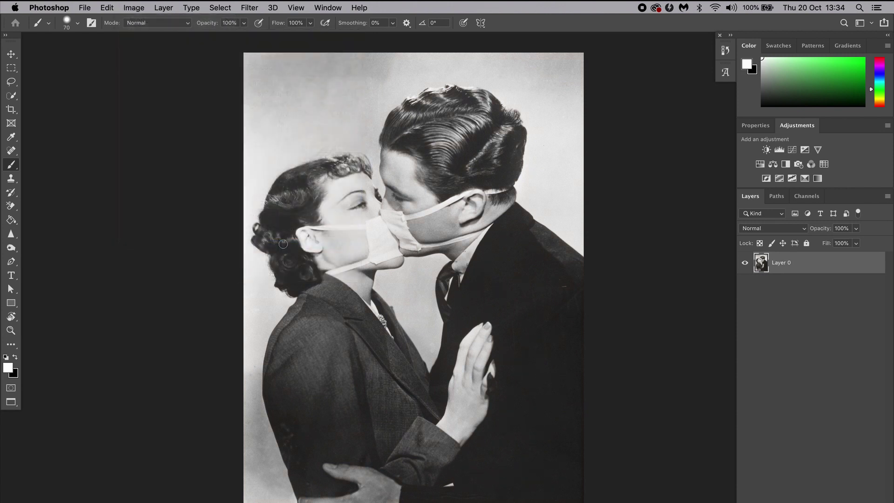
Duplicate Layer 0 as Layer 0 copy, undo it, then duplicate again with Cmd+J
right_click(796, 267)
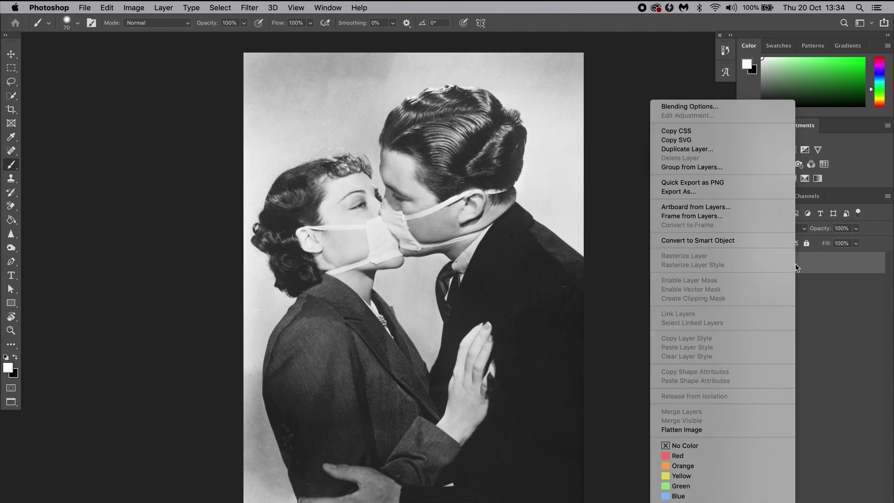
click(699, 148)
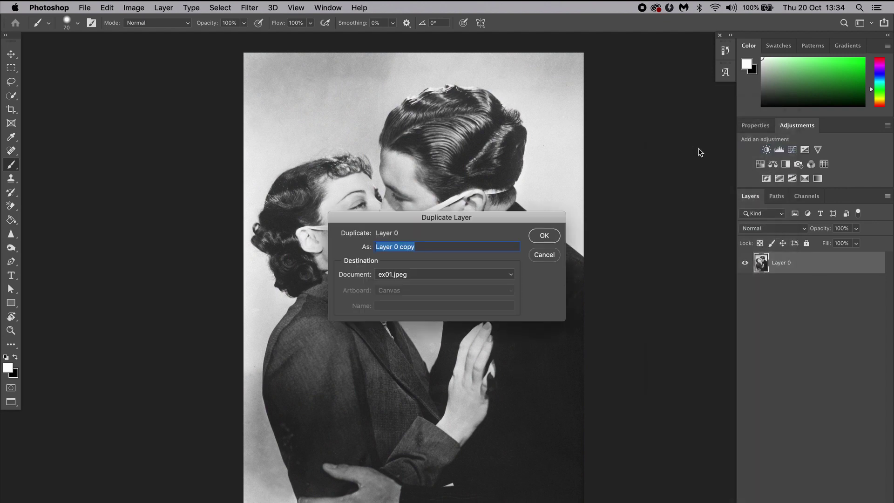
click(543, 236)
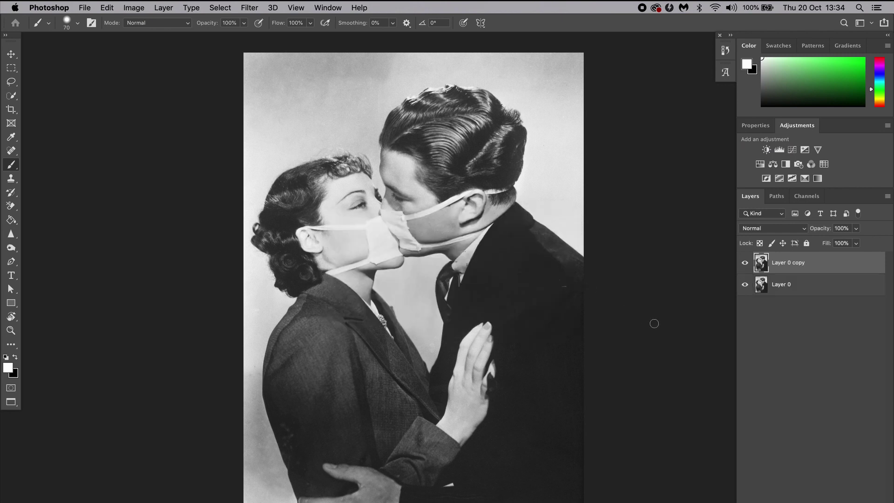
key(super+z)
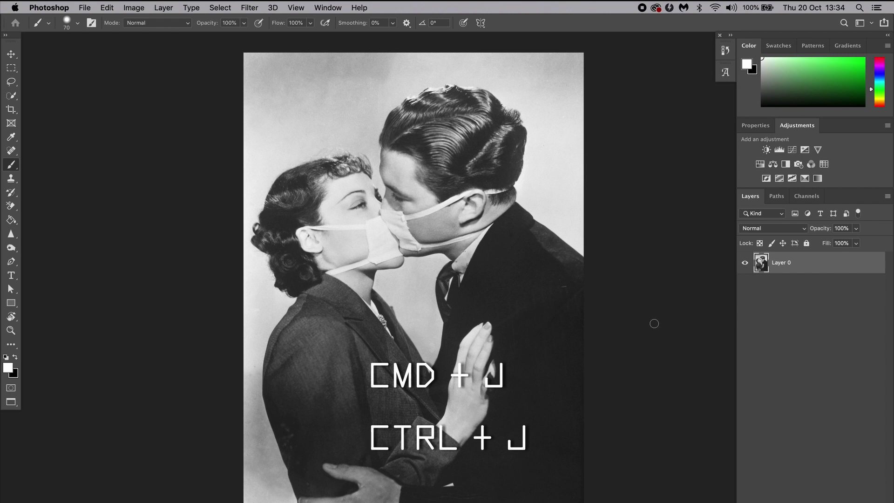
key(super+j)
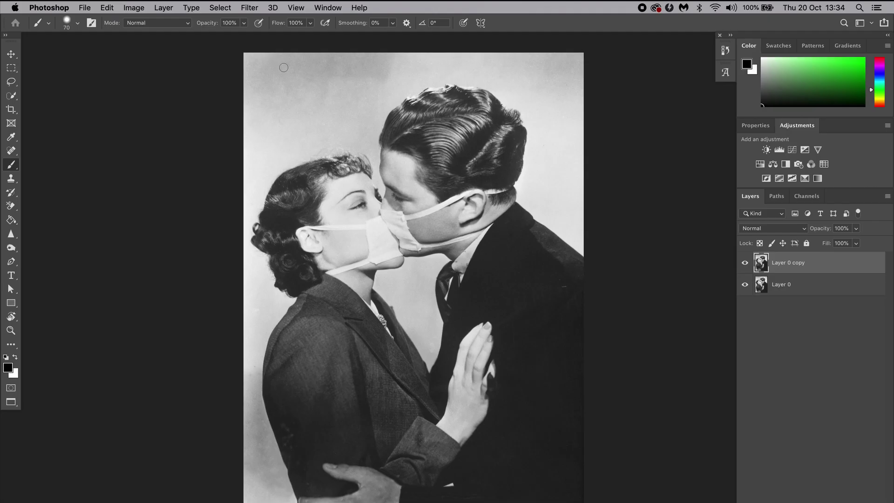
Apply the Filter Gallery's Sketch > Photocopy filter to Layer 0 copy with Detail 8, Darkness 50
click(248, 8)
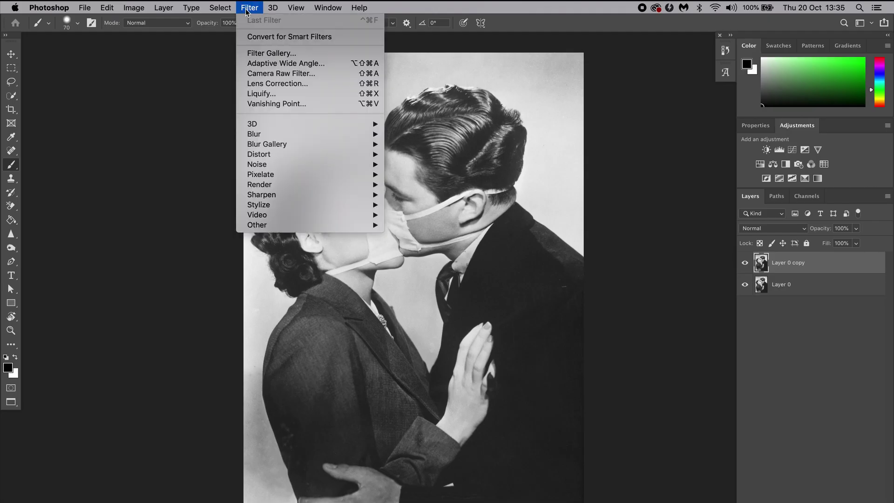
click(247, 55)
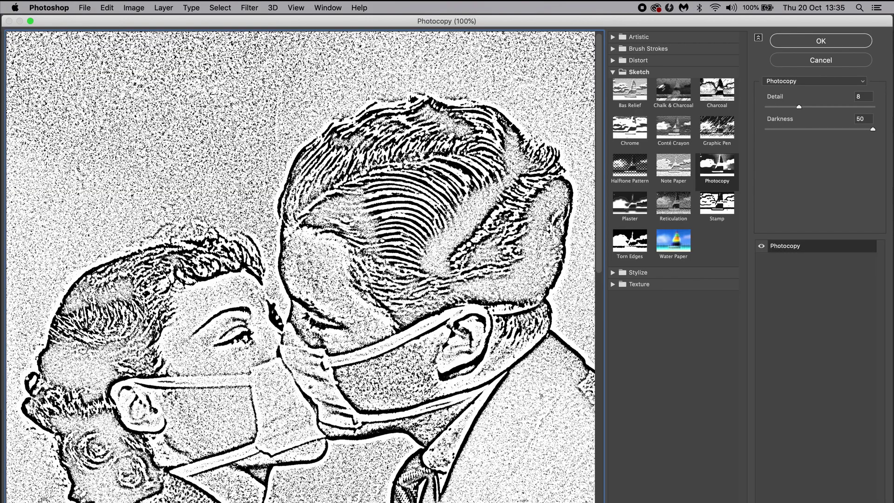
key(super+minus)
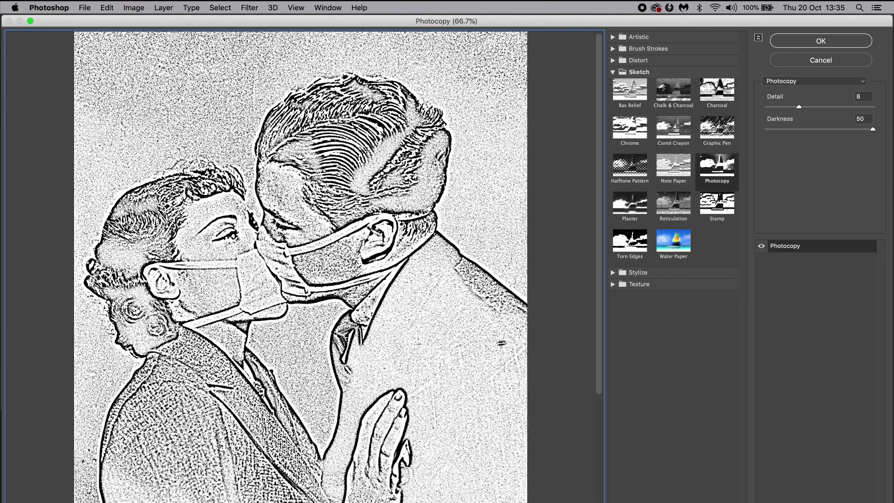
key(super+minus)
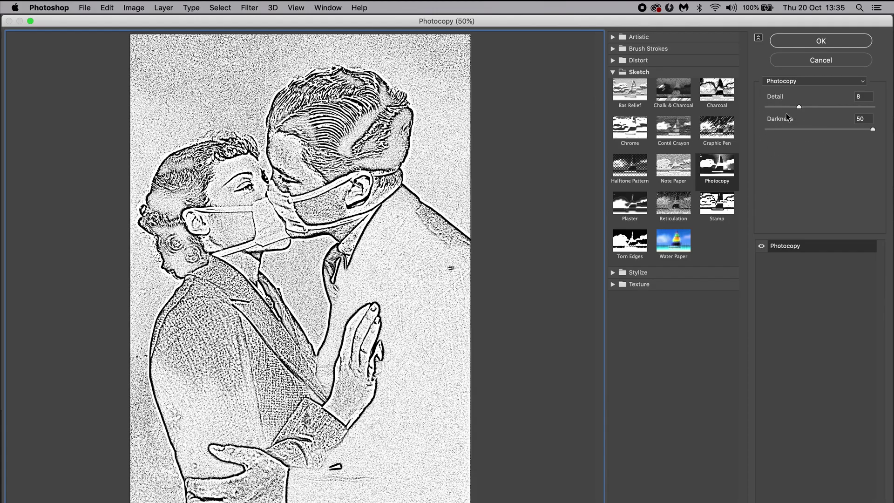
drag(874, 131, 799, 107)
text(50)
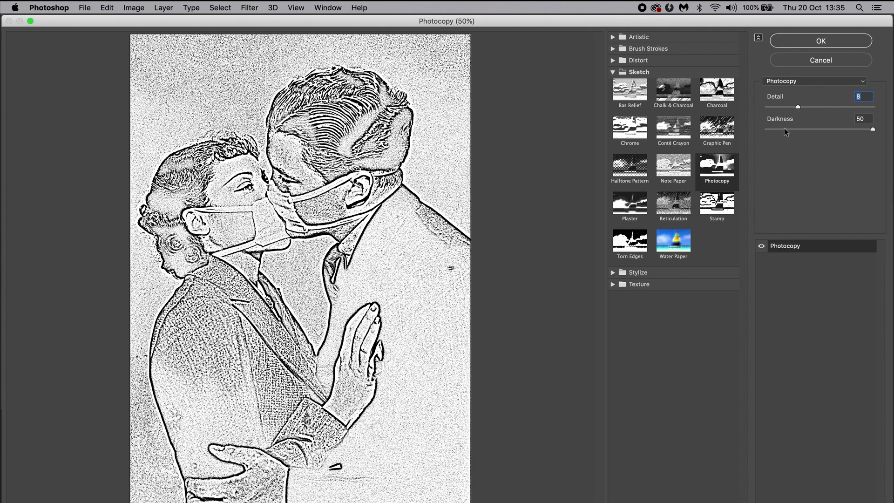
click(819, 42)
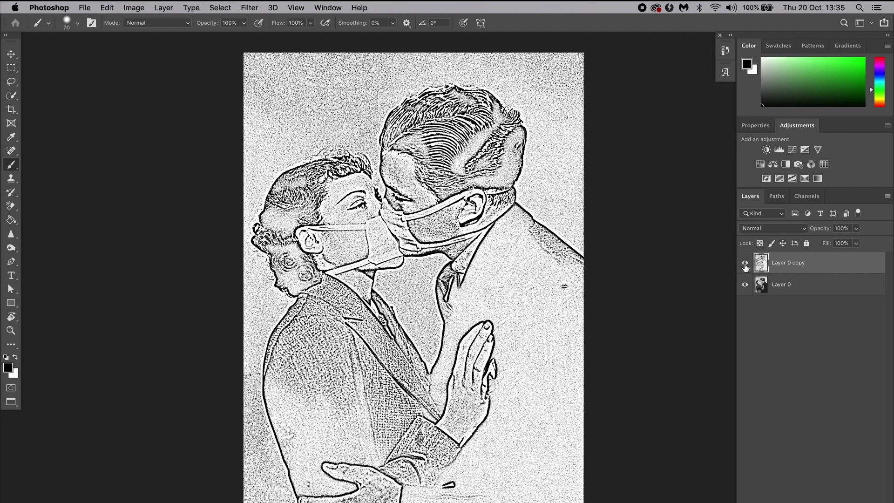
Toggle Layer 0 copy's visibility repeatedly to compare the sketch with the original photo
click(746, 264)
click(745, 265)
click(745, 265)
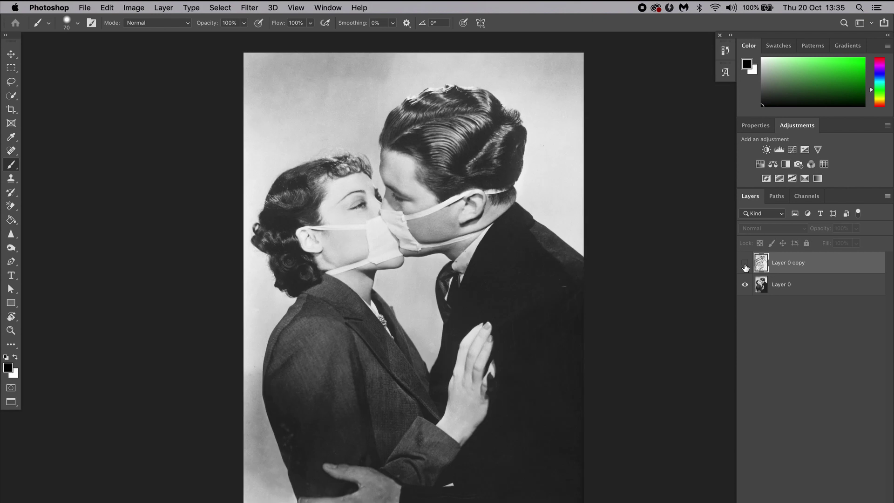
click(745, 264)
click(745, 265)
click(745, 265)
Burn the man's shoulder and the woman's back with a large Midtones Burn brush
key(o)
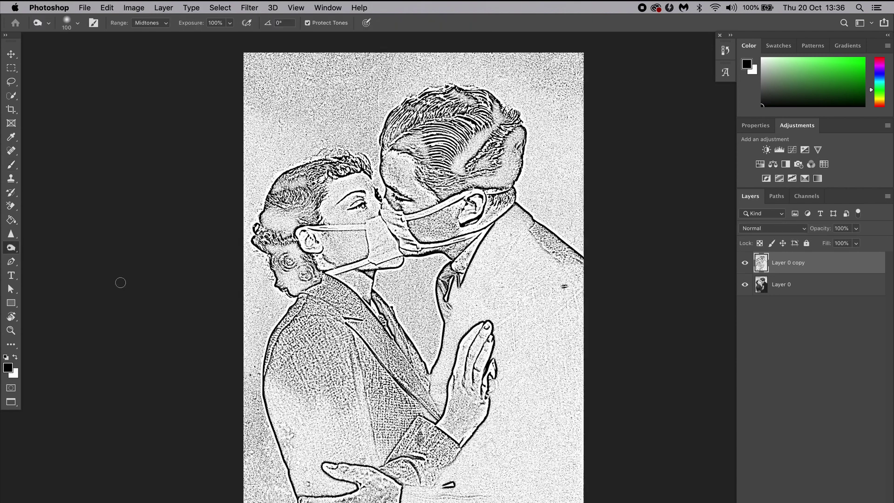
click(18, 251)
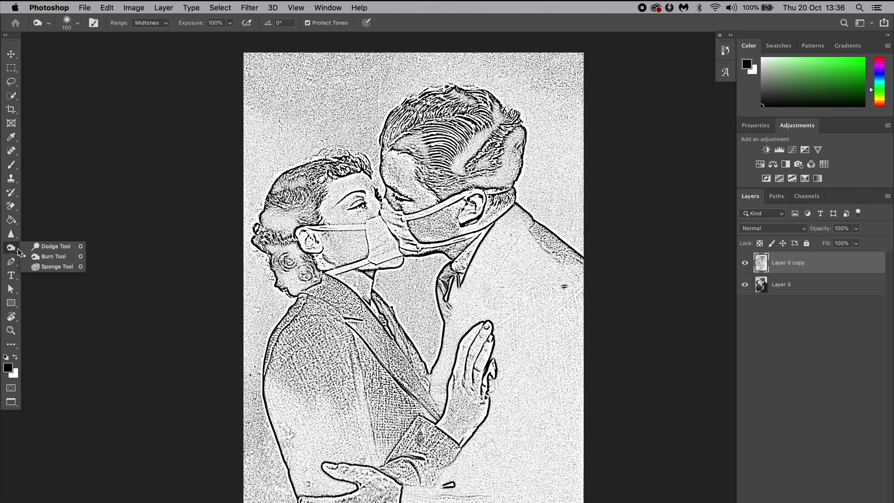
click(52, 256)
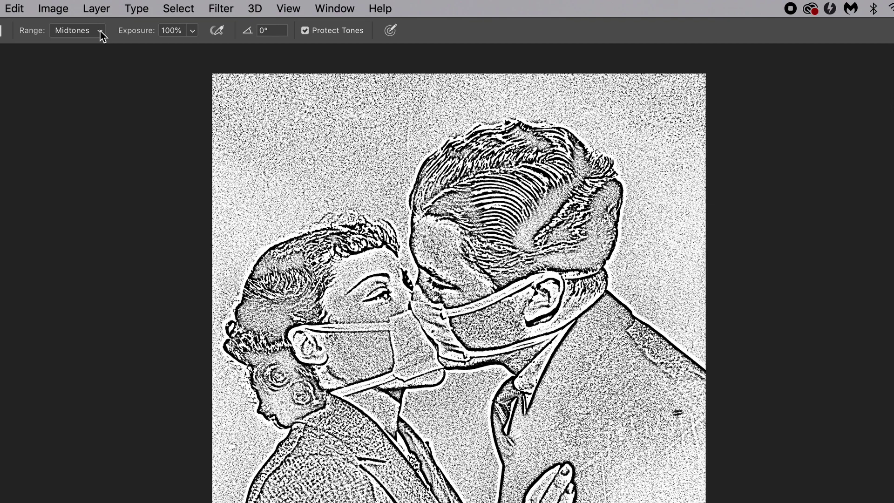
click(99, 31)
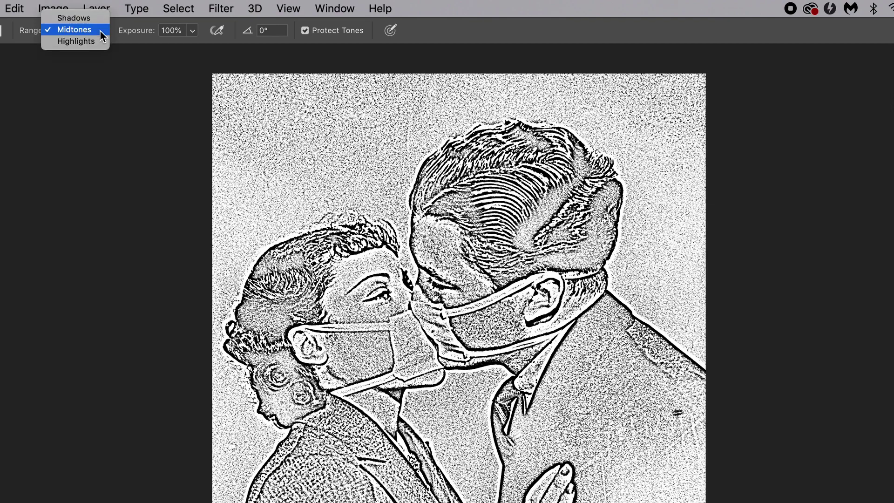
click(98, 30)
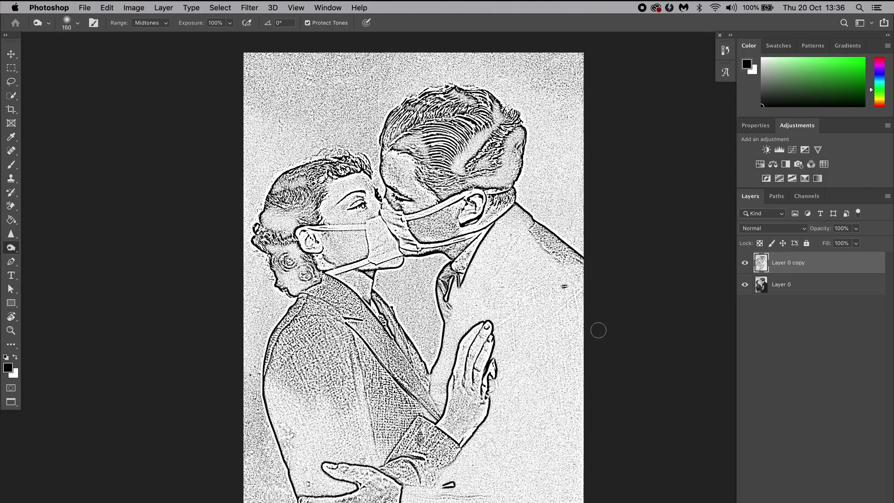
key(bracketright)
key(bracketright)
key(bracketright)
key(bracketright)
key(bracketright)
mouse_move(499, 290)
mouse_down()
mouse_move(493, 270)
mouse_move(520, 232)
mouse_up()
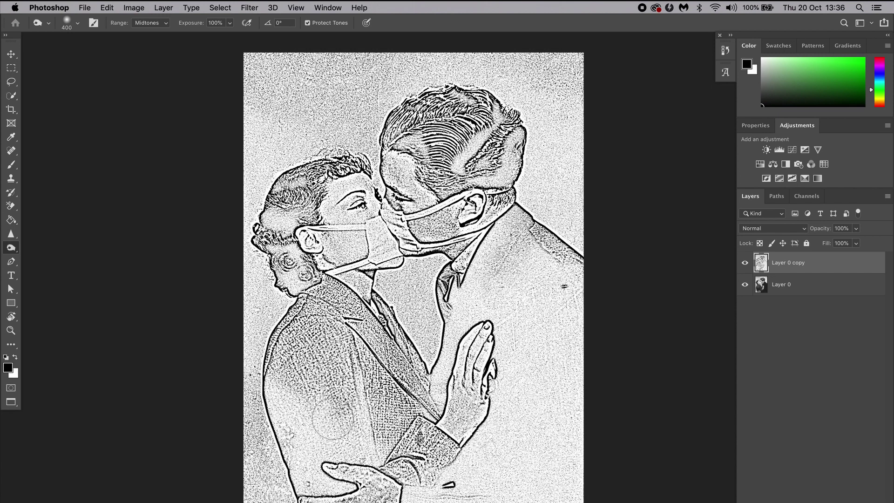
key(bracketright)
key(bracketright)
key(bracketright)
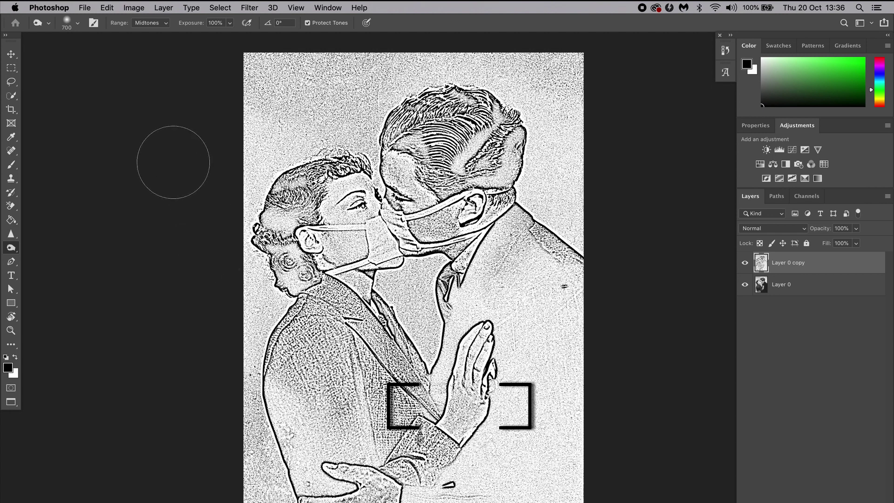
mouse_move(307, 396)
mouse_down()
mouse_move(419, 485)
mouse_move(461, 373)
mouse_move(333, 223)
mouse_move(405, 280)
mouse_move(433, 191)
mouse_move(521, 172)
mouse_move(512, 349)
mouse_up()
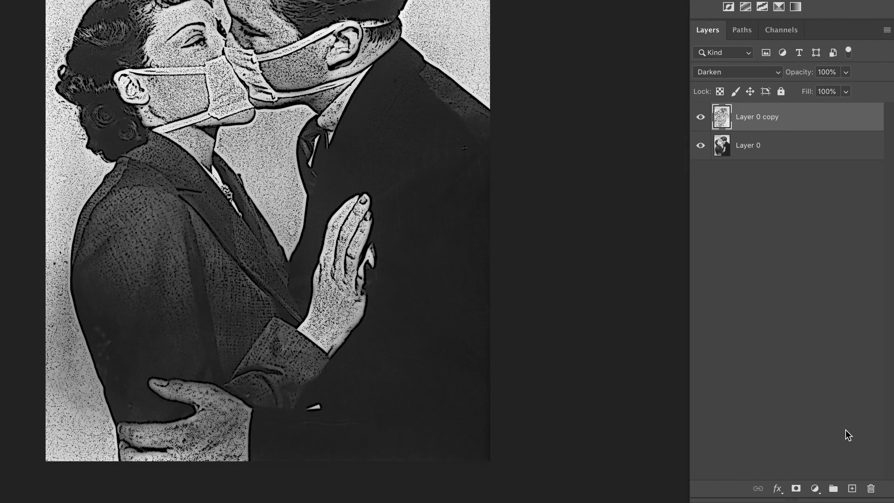
Add a new empty Layer 1 above Layer 0 copy
click(852, 489)
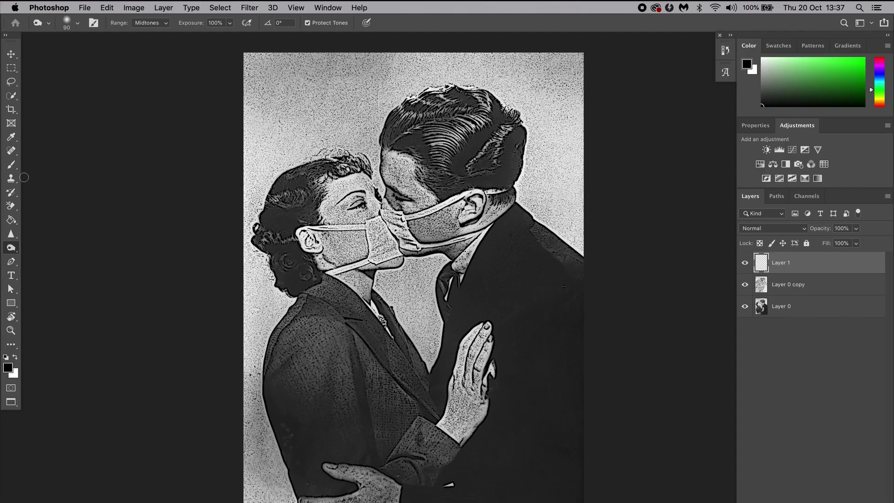
Select the Brush tool and shrink it for drawing stitch lines on the jacket
click(12, 169)
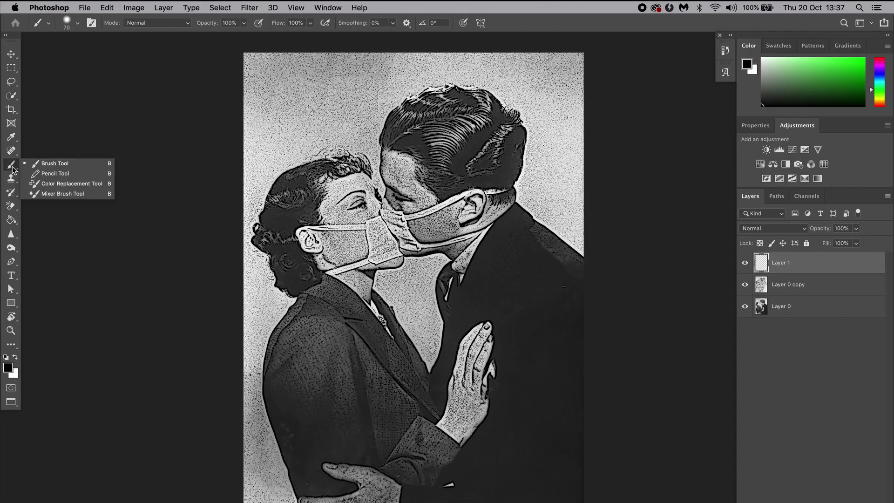
click(55, 163)
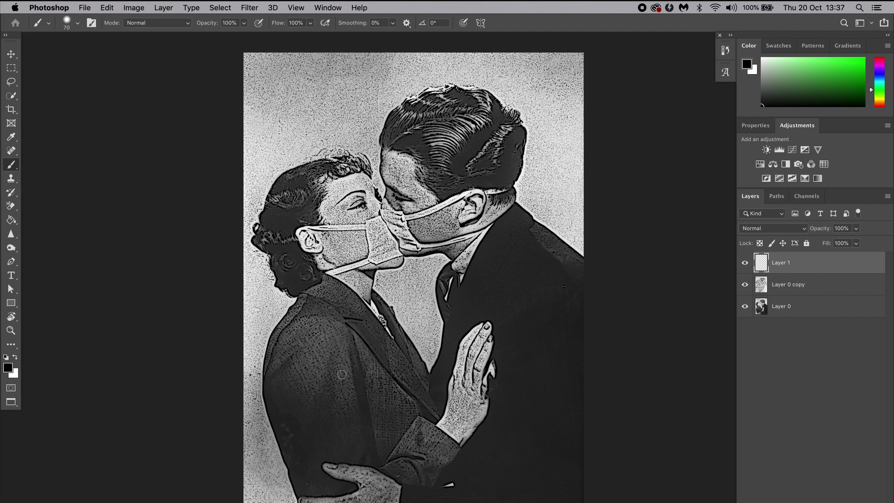
key(bracketleft)
key(bracketleft)
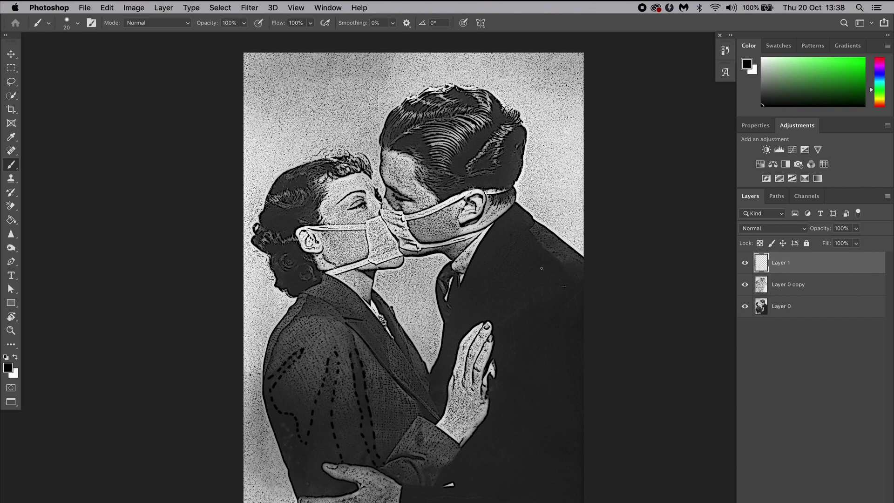
Hide Layer 0 and set up printing on the PENTAX PocketJet3 in portrait layout
click(745, 306)
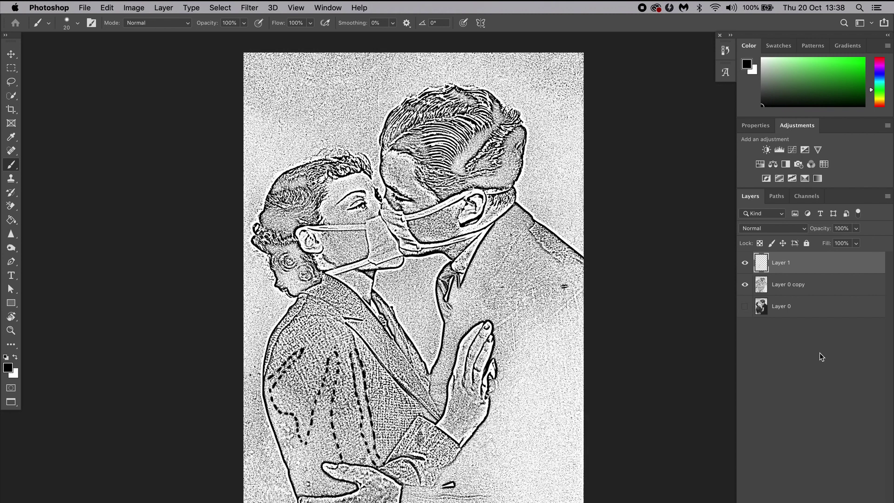
click(84, 9)
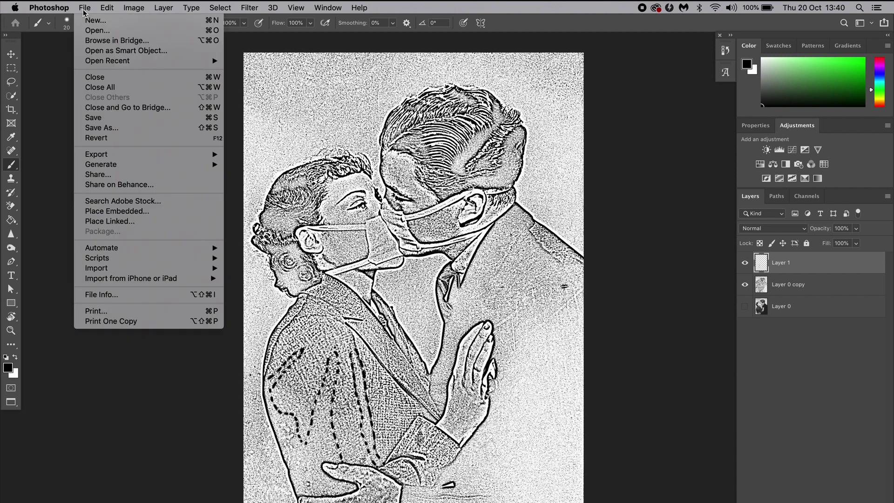
click(87, 310)
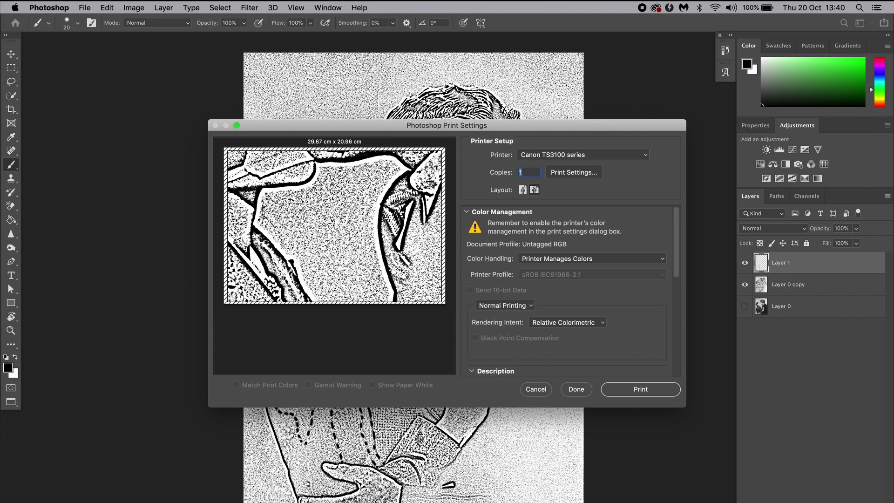
click(538, 156)
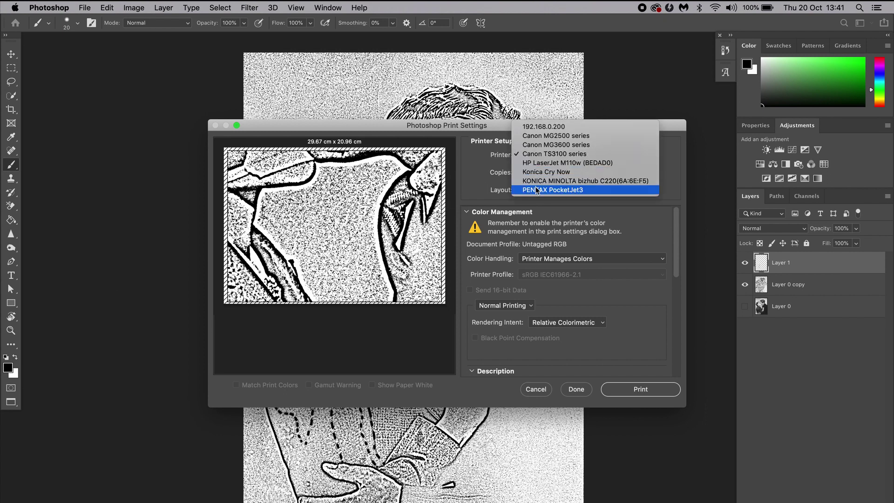
click(537, 189)
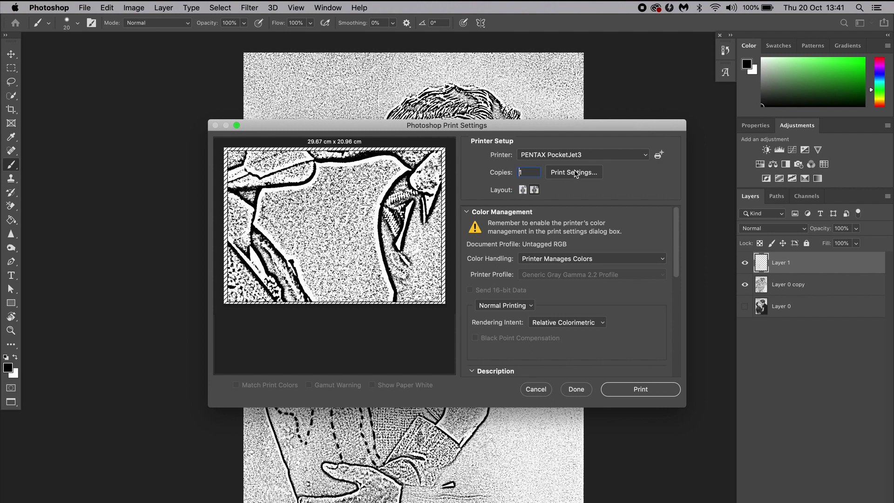
click(524, 189)
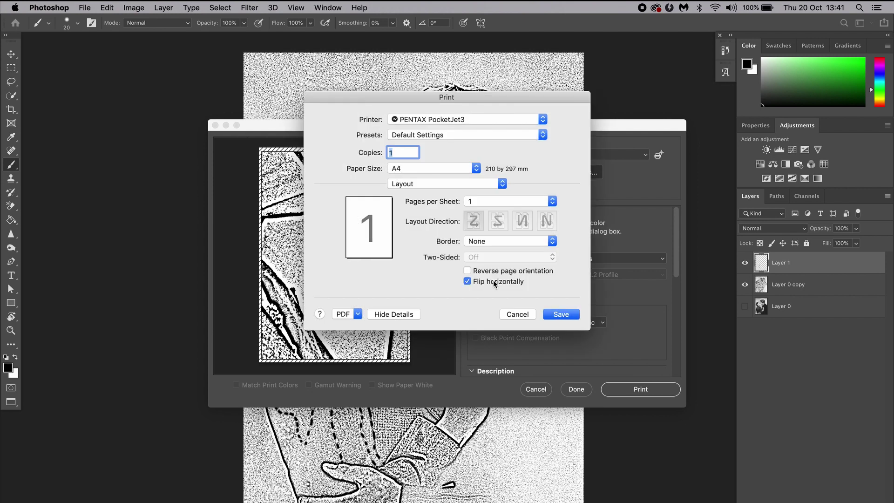
Confirm the flipped A4 page settings and print the stencil at 17% scale
click(555, 312)
scroll(538, 252, down, 5)
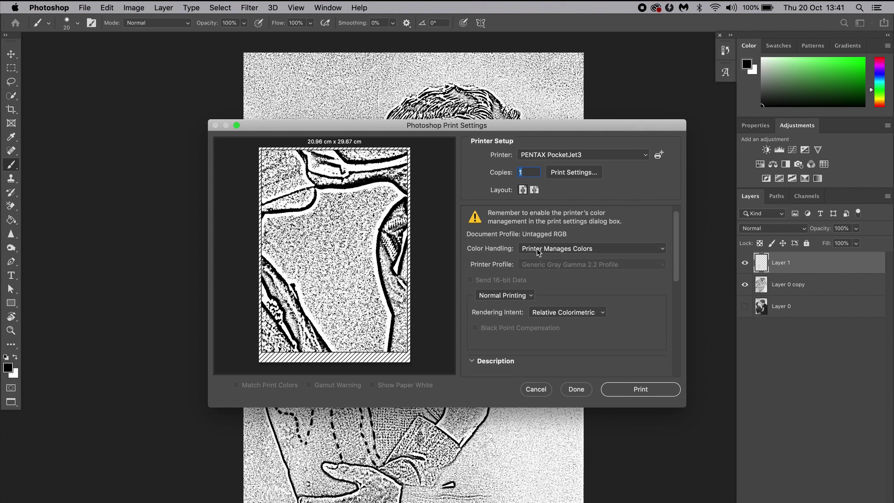
click(522, 280)
text(2)
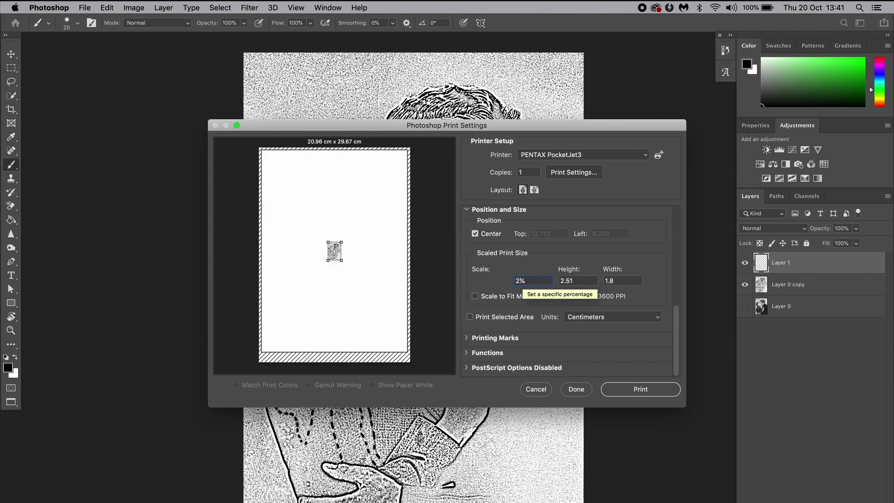
text(0)
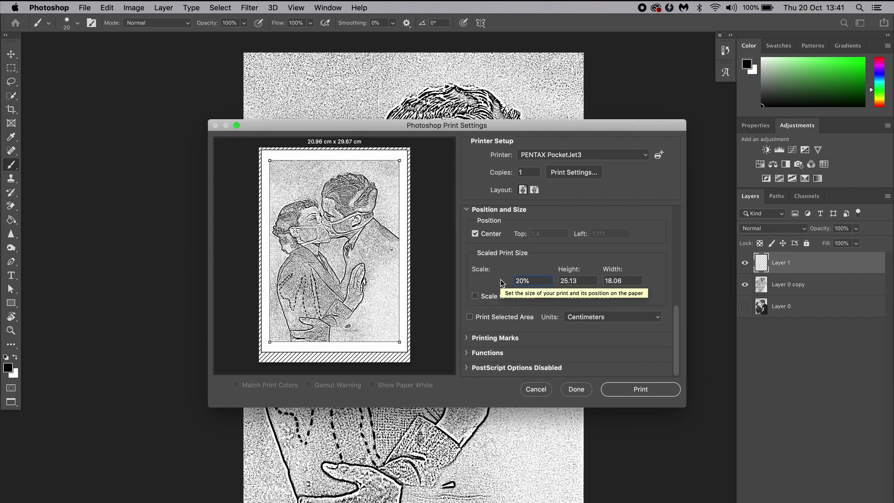
key(BackSpace)
key(BackSpace)
text(17)
click(628, 389)
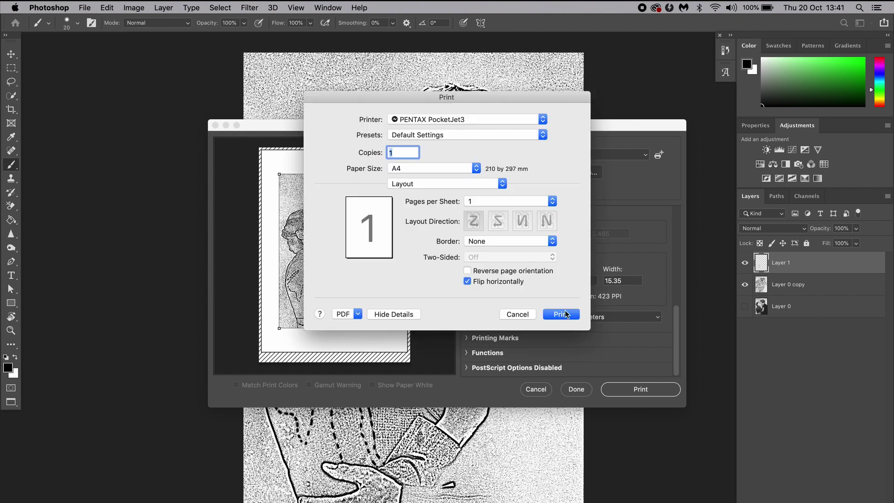
click(567, 315)
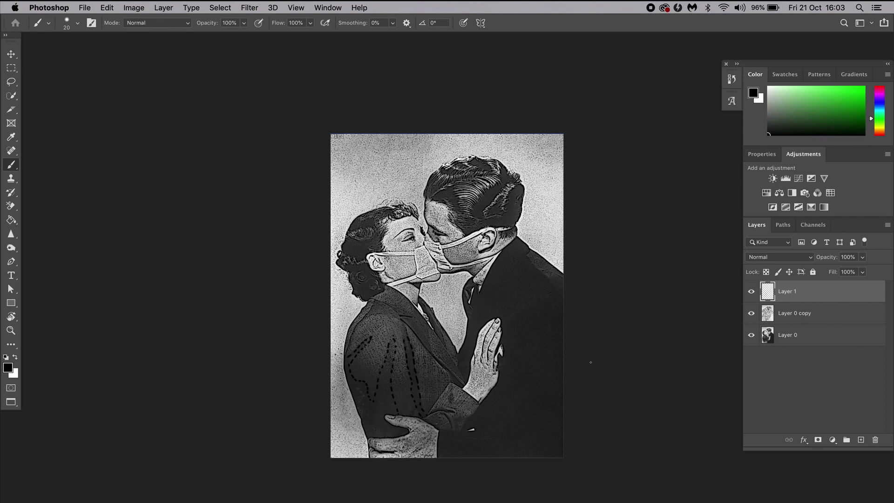
Hide Layer 0 and merge Layer 1 and Layer 0 copy into one layer
click(752, 336)
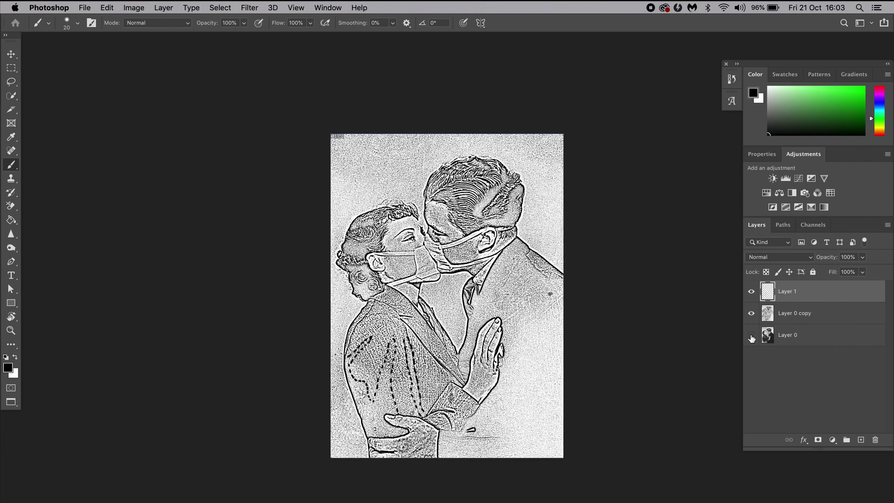
shift+click(794, 314)
right_click(795, 314)
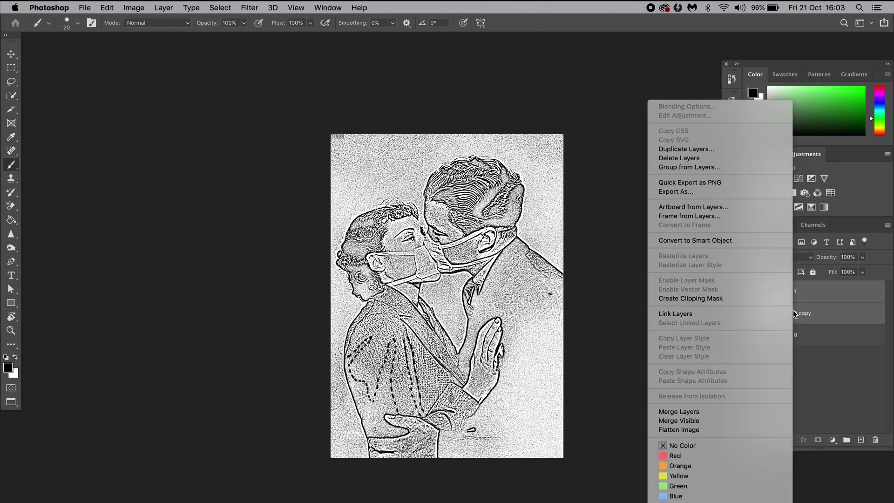
click(693, 412)
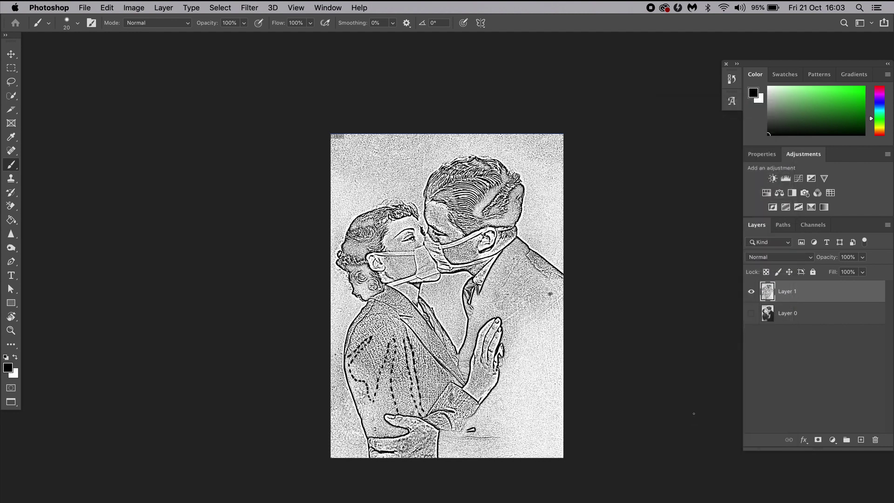
Divide the image with the Slice Tool into 2×2 equal slices
click(15, 110)
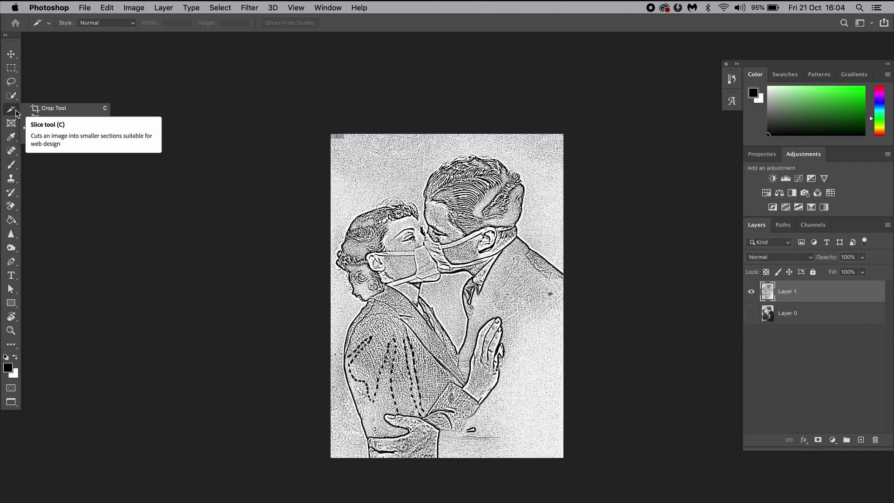
right_click(15, 110)
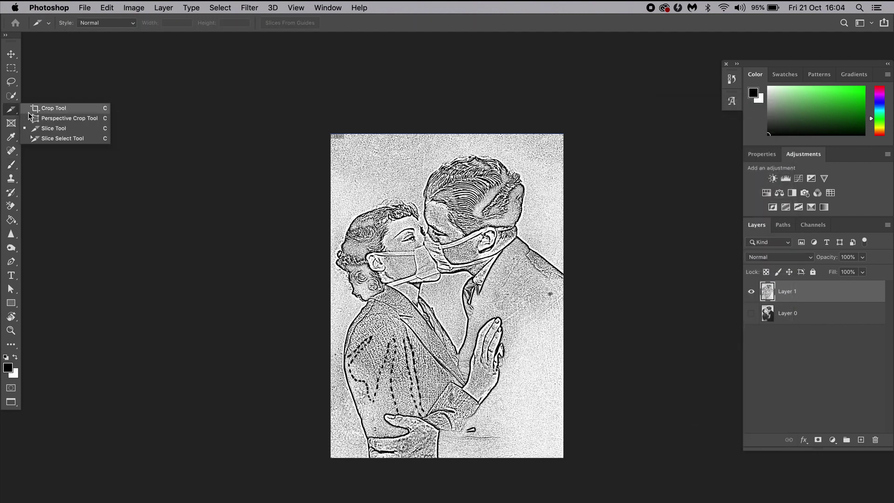
click(55, 131)
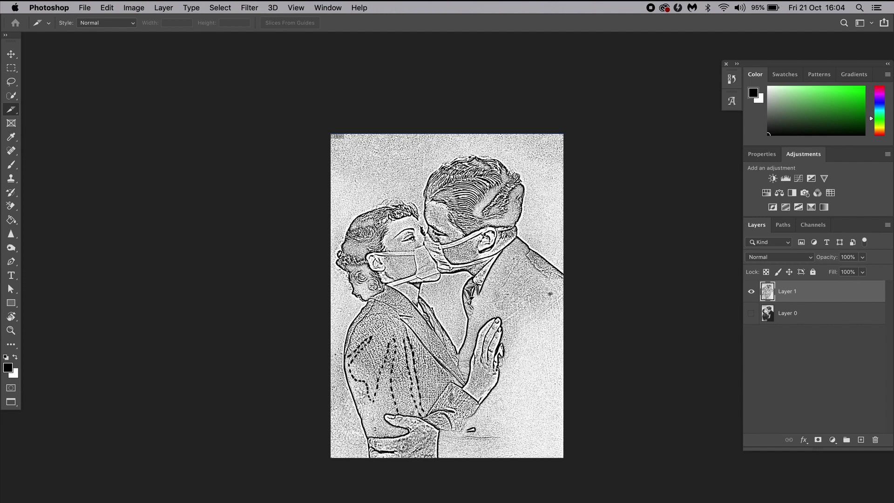
right_click(464, 305)
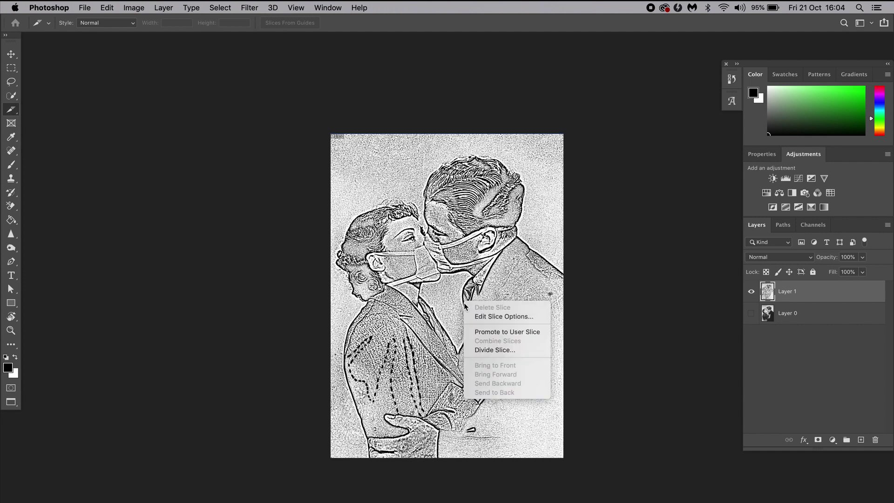
click(490, 351)
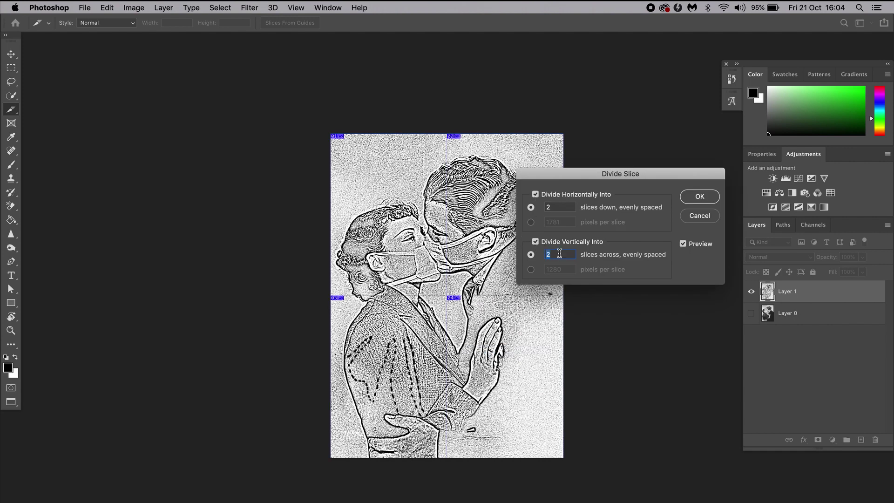
click(700, 197)
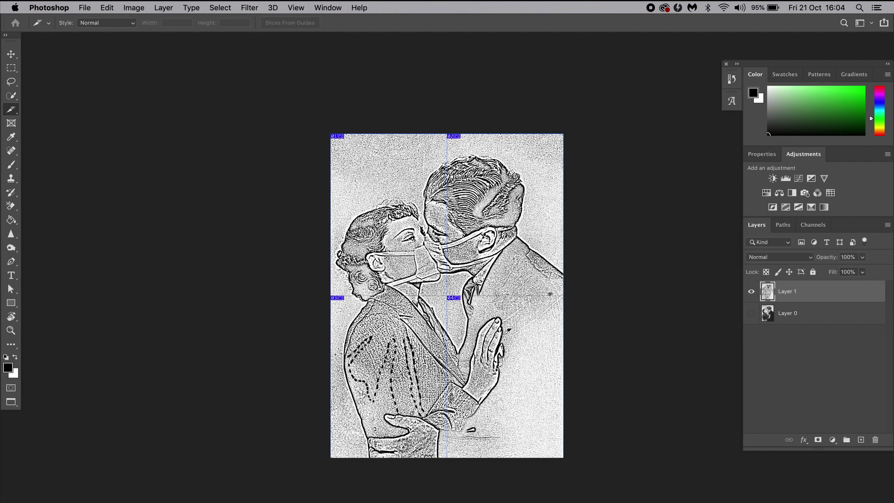
Export all four slices via Save for Web as JPEG High files named ex01.jpg
click(85, 8)
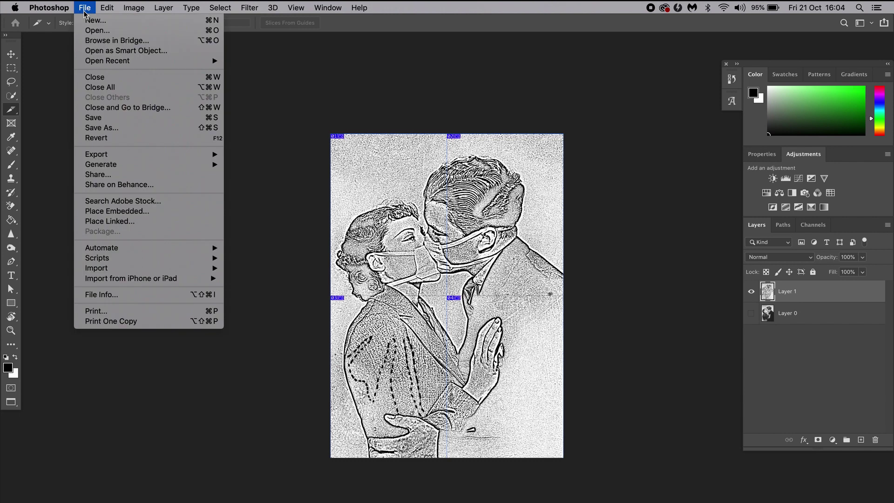
mouse_move(130, 160)
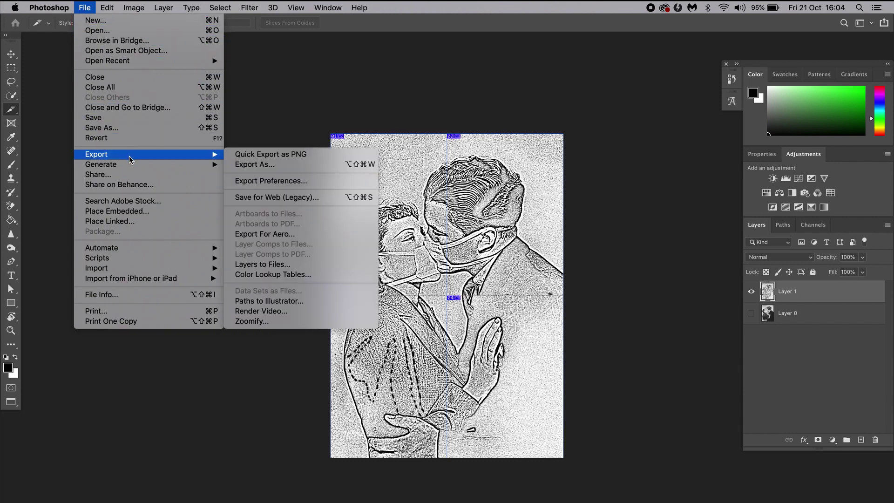
click(315, 197)
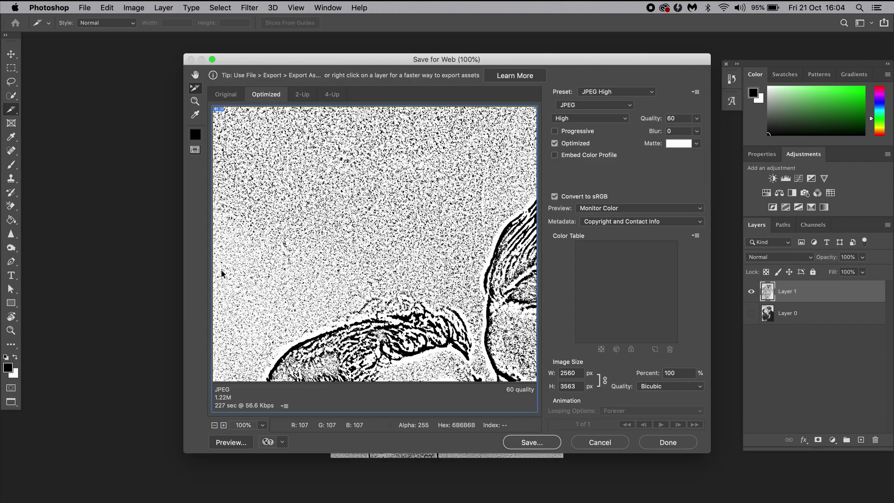
click(214, 425)
click(214, 425)
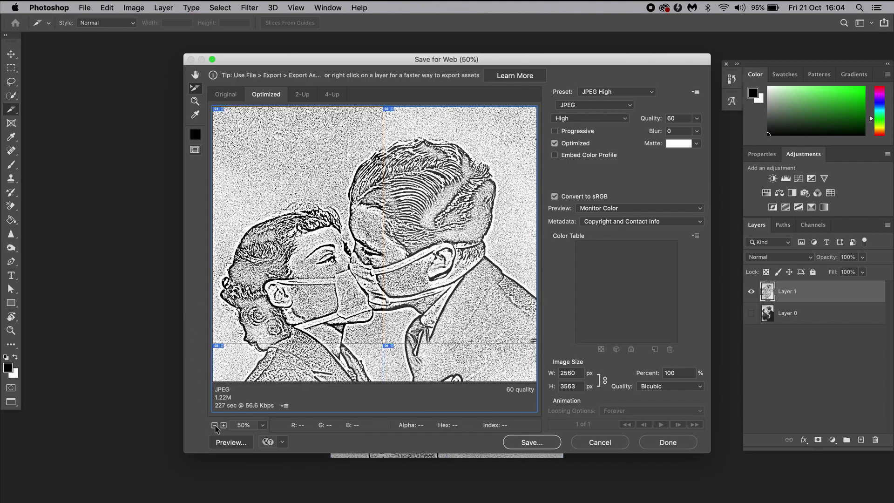
click(214, 426)
click(214, 425)
click(532, 443)
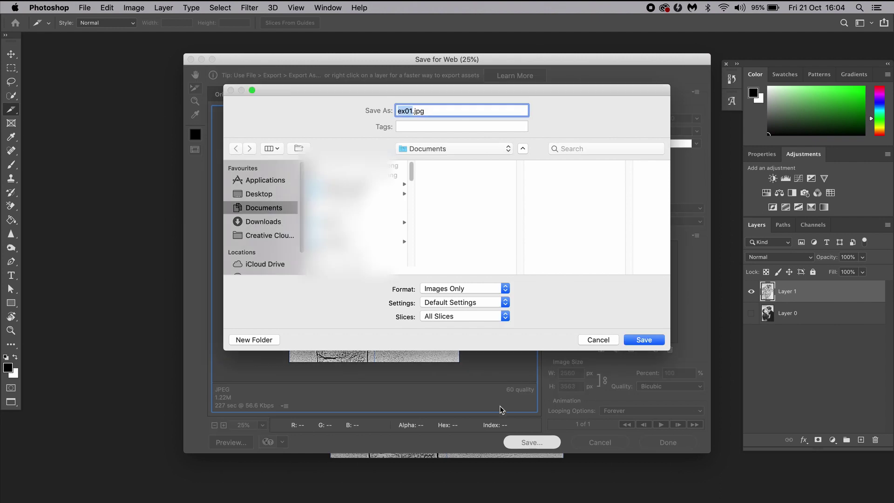
click(645, 340)
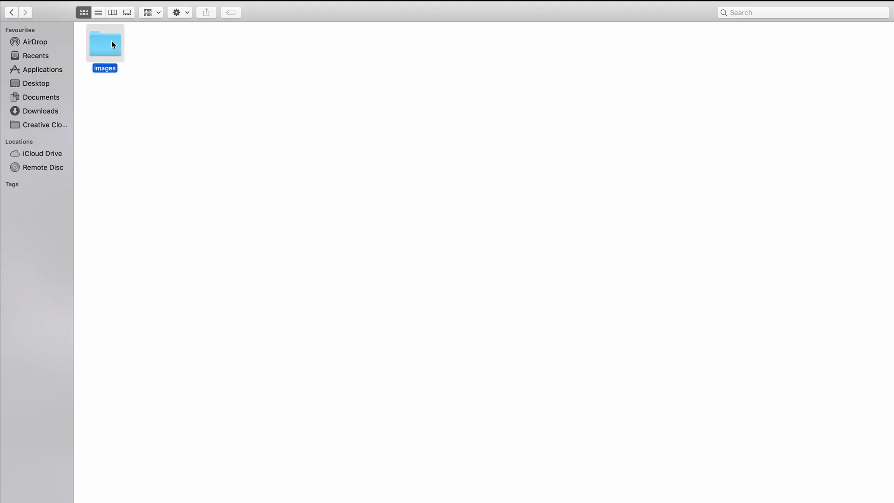
Quick Look the four slices in the images folder, ex01_01.jpg through ex01_04.jpg
double_click(111, 44)
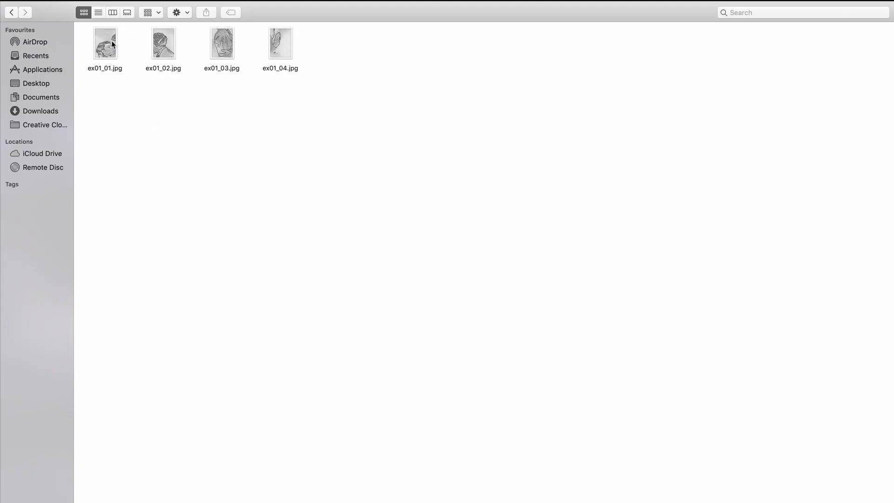
click(117, 52)
key(space)
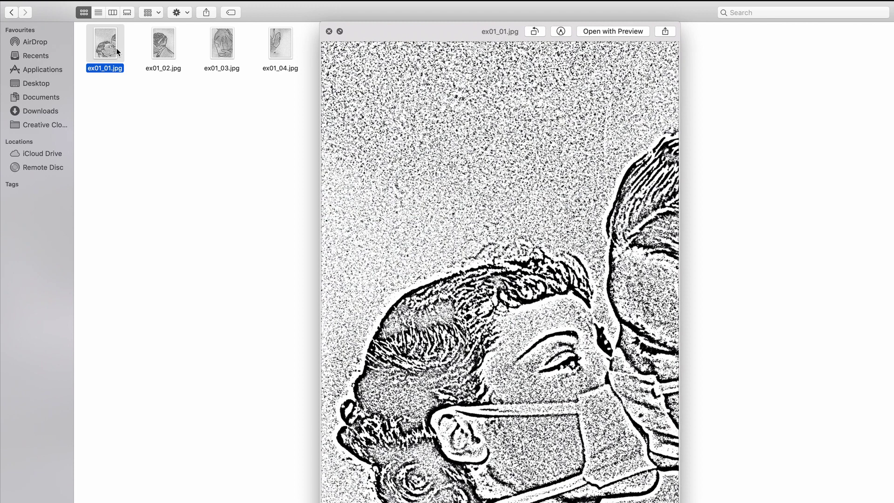
key(Right)
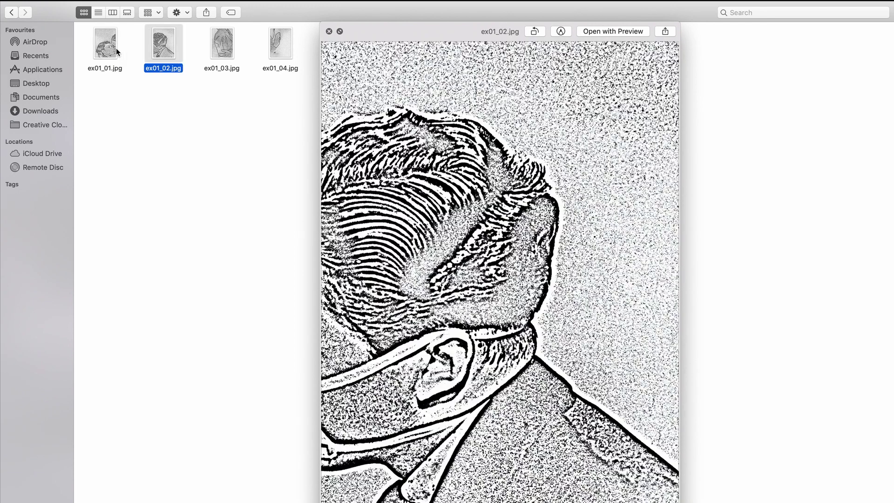
key(Right)
key(Right)
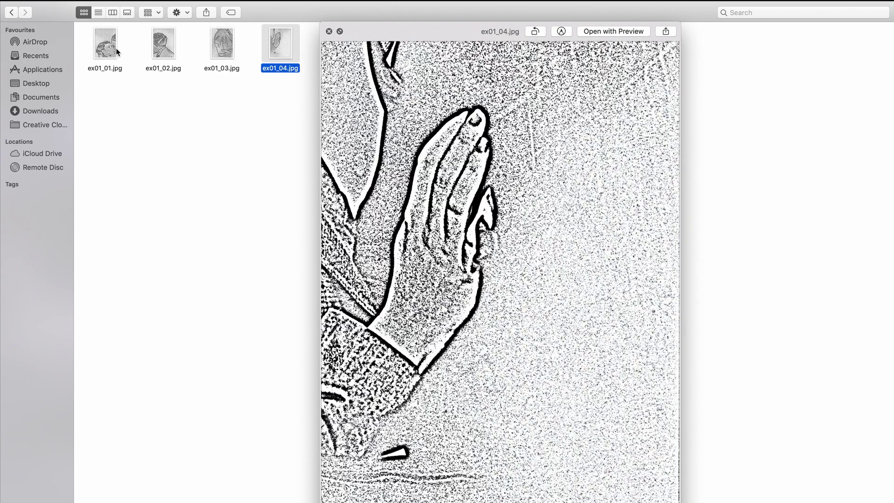